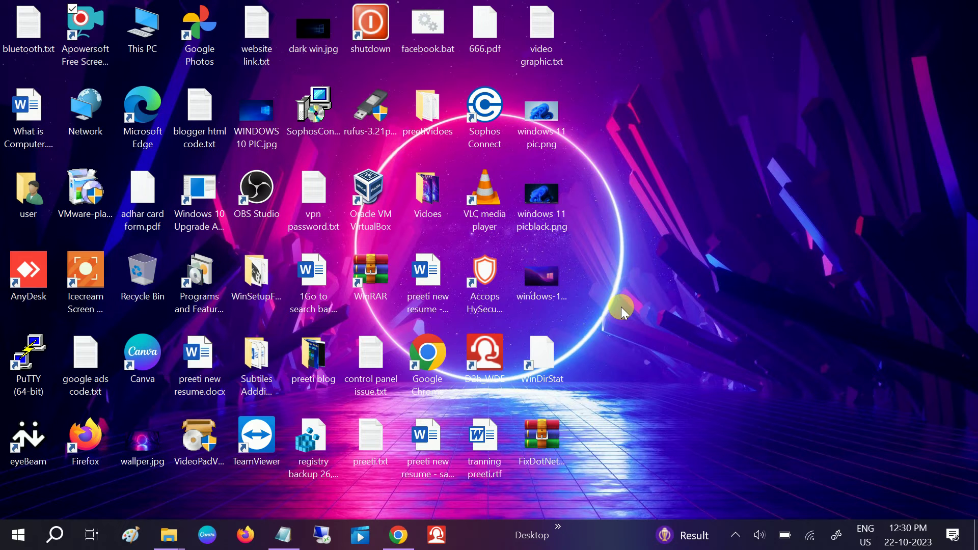
Step: Open the Windows search panel from the taskbar search icon
left_click(59, 537)
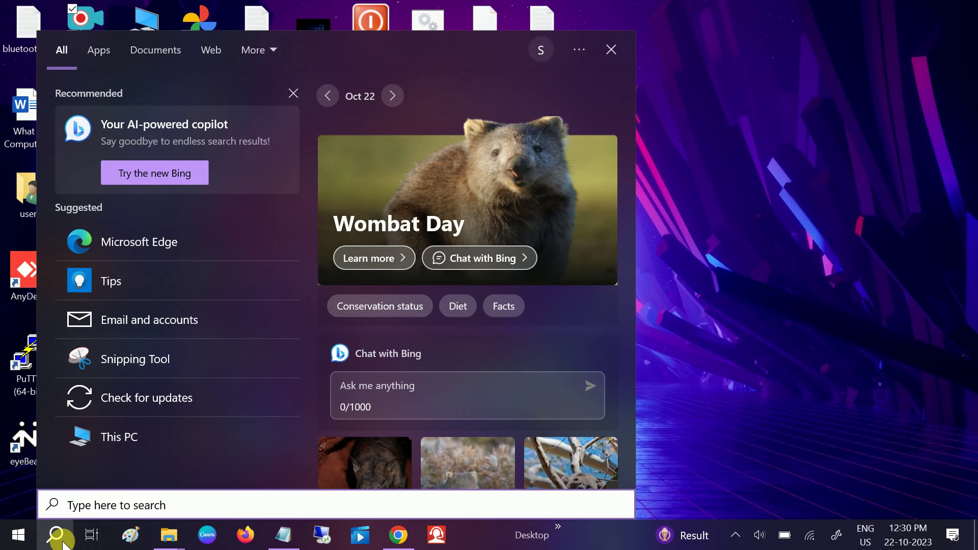
Step: Search 'co' to open Control Panel, view items as Large icons, and open Programs and Features
type("cont")
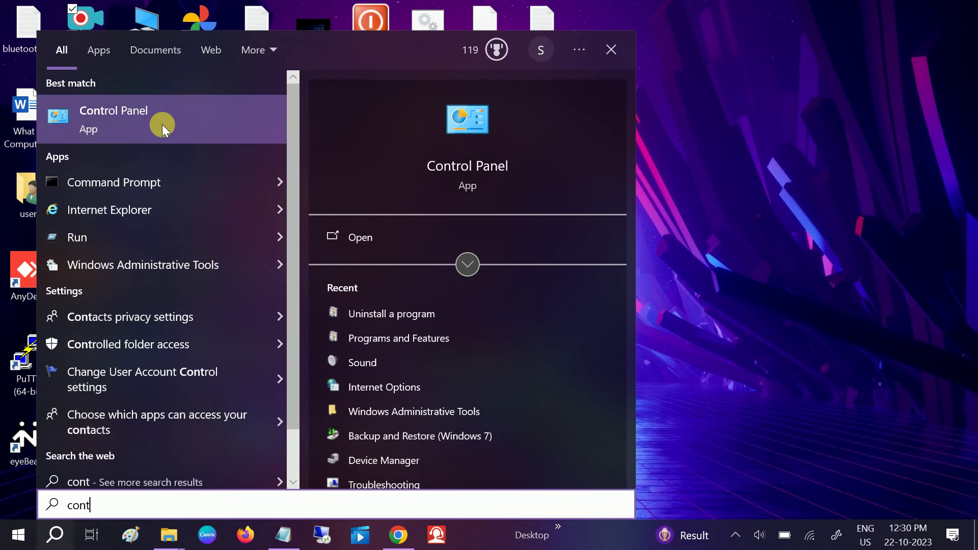
left_click(162, 124)
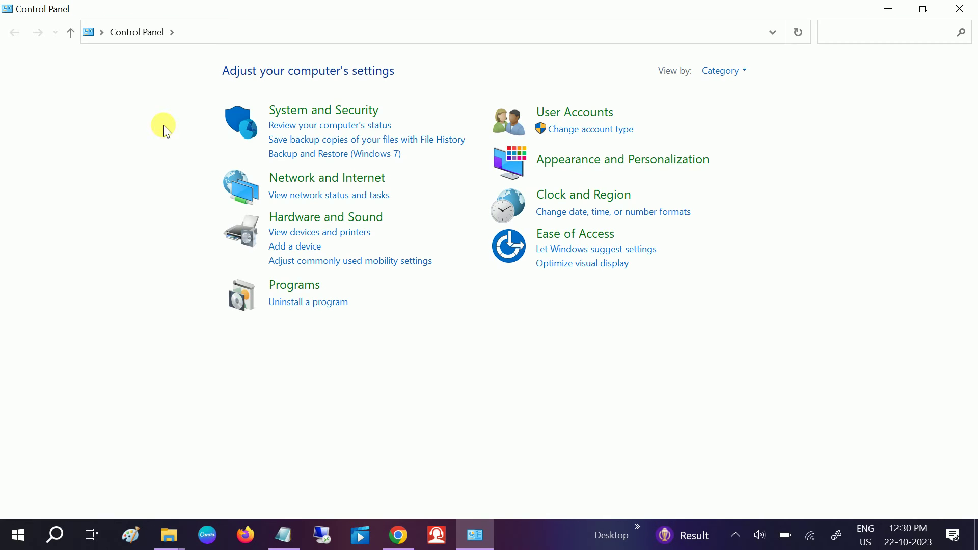
left_click(721, 68)
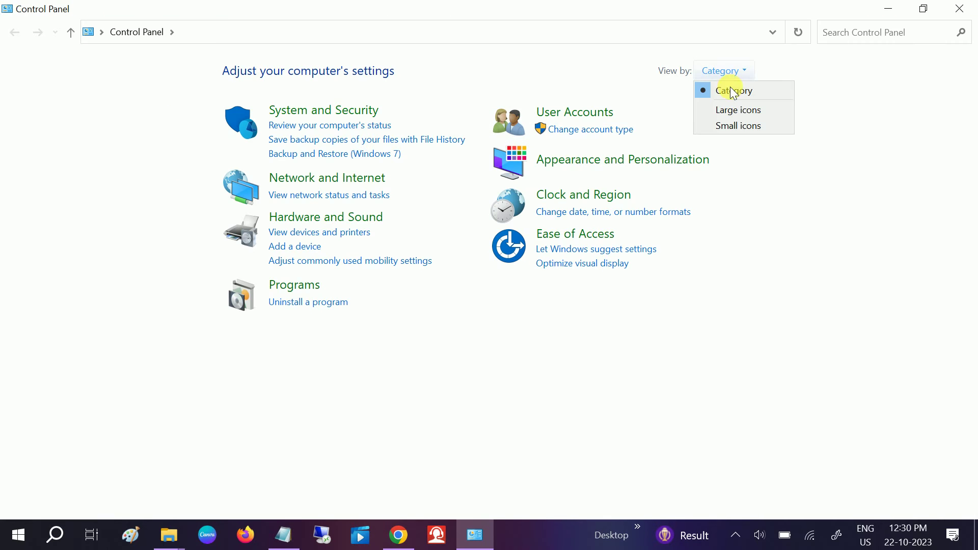
left_click(740, 111)
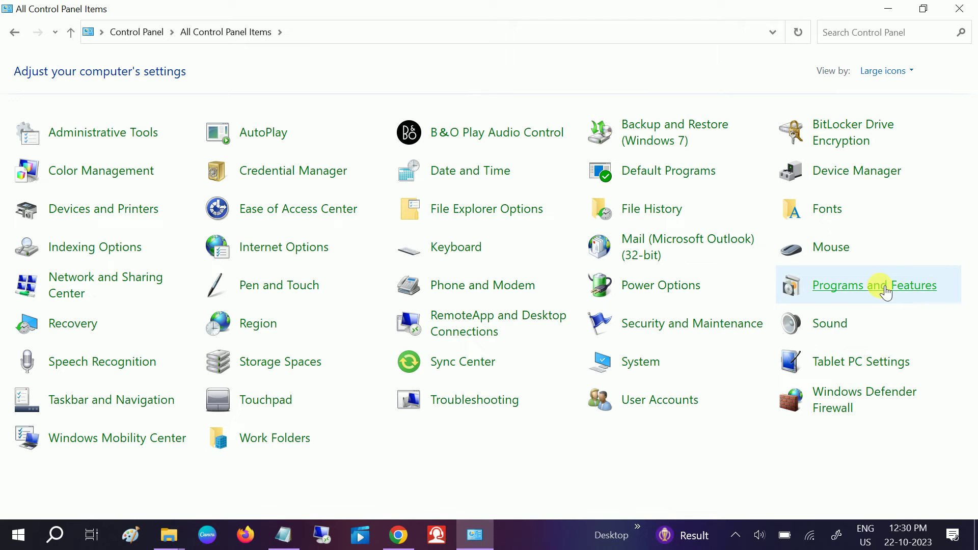
left_click(859, 284)
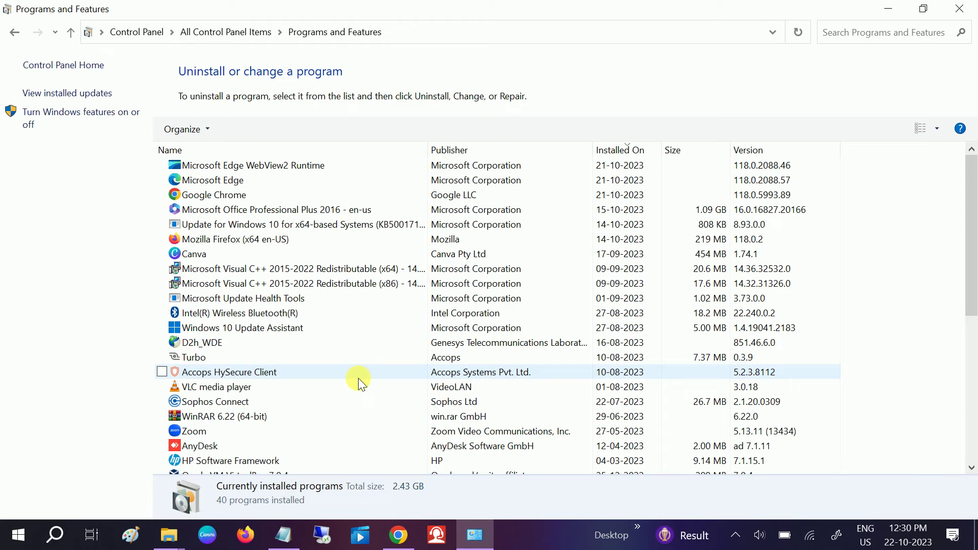
Step: Select Microsoft Office Professional Plus 2016 and confirm its uninstall
scroll(359, 377, "down", 4)
scroll(359, 375, "up", 4)
scroll(359, 370, "down", 1)
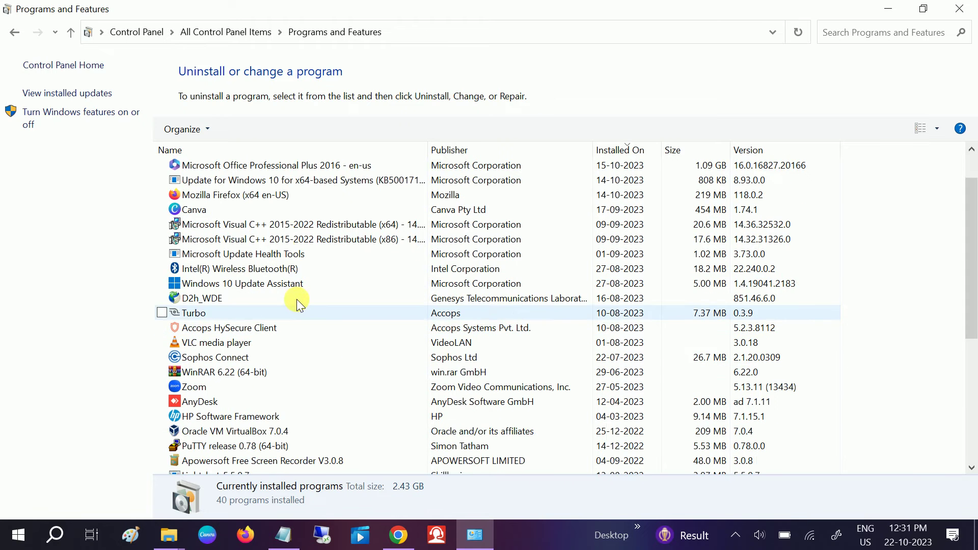
scroll(296, 298, "up", 1)
left_click(283, 213)
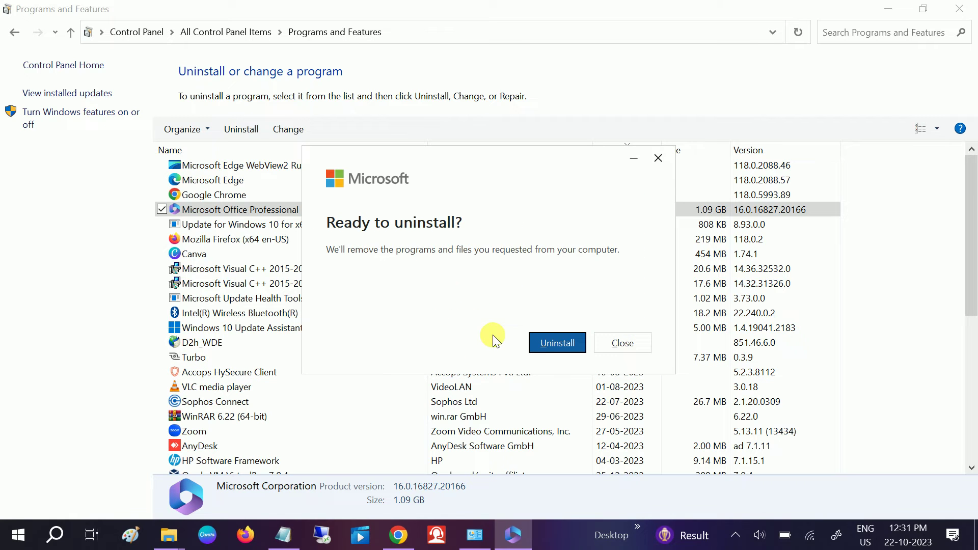
left_click(554, 343)
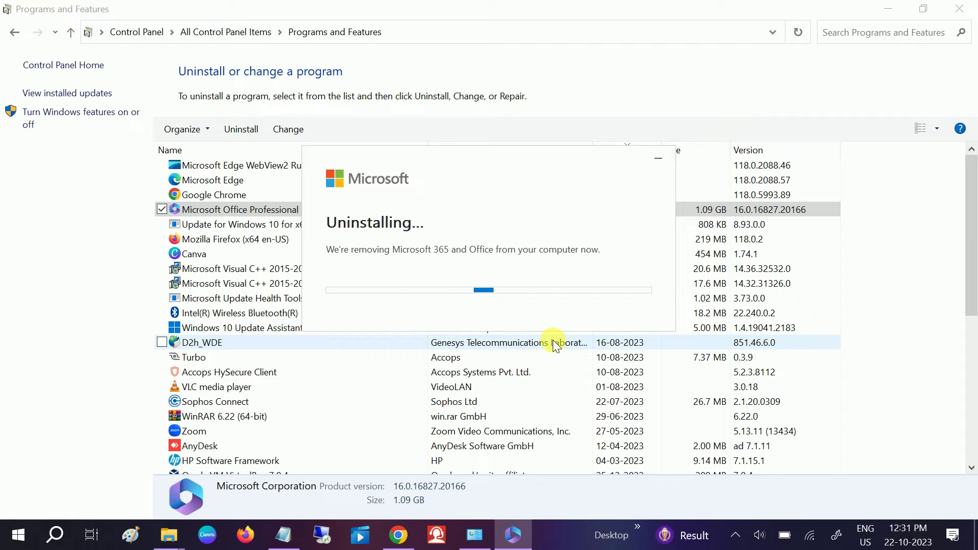
Step: Move the uninstall progress window aside and bring the 'user' File Explorer window forward
left_click_drag(535, 168, 546, 291)
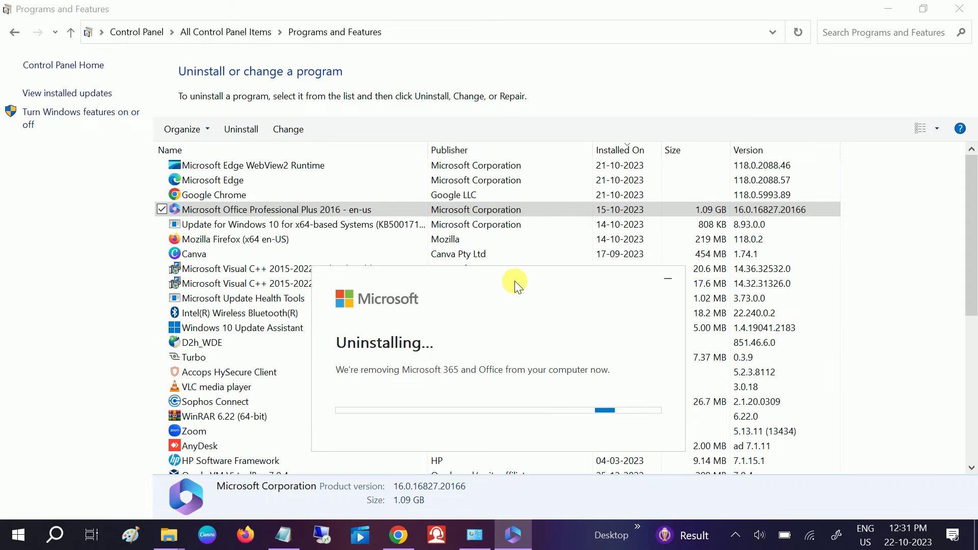
left_click_drag(514, 283, 590, 224)
mouse_move(173, 537)
left_click(103, 458)
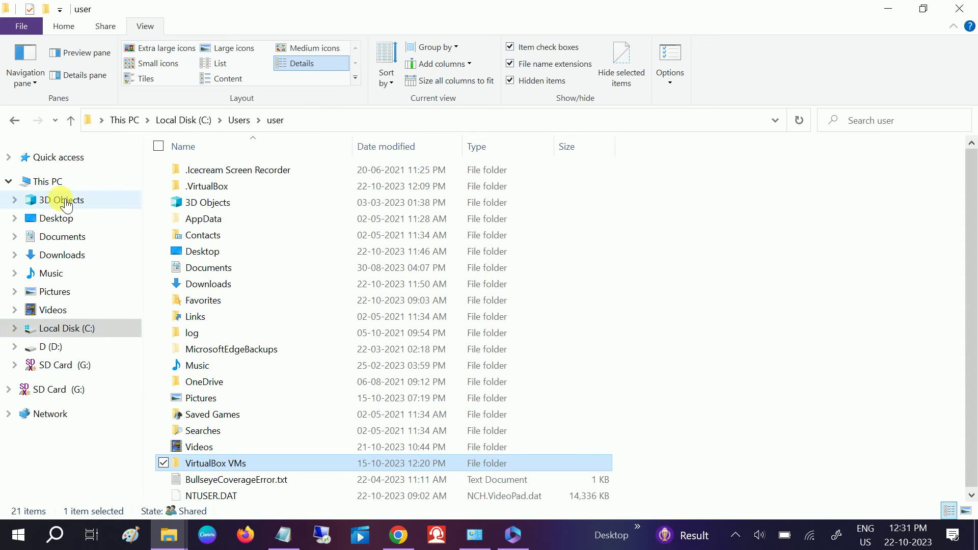
Step: Browse This PC > Local Disk (C:) > Program Files > Microsoft, then back to Program Files
left_click(61, 182)
double_click(286, 295)
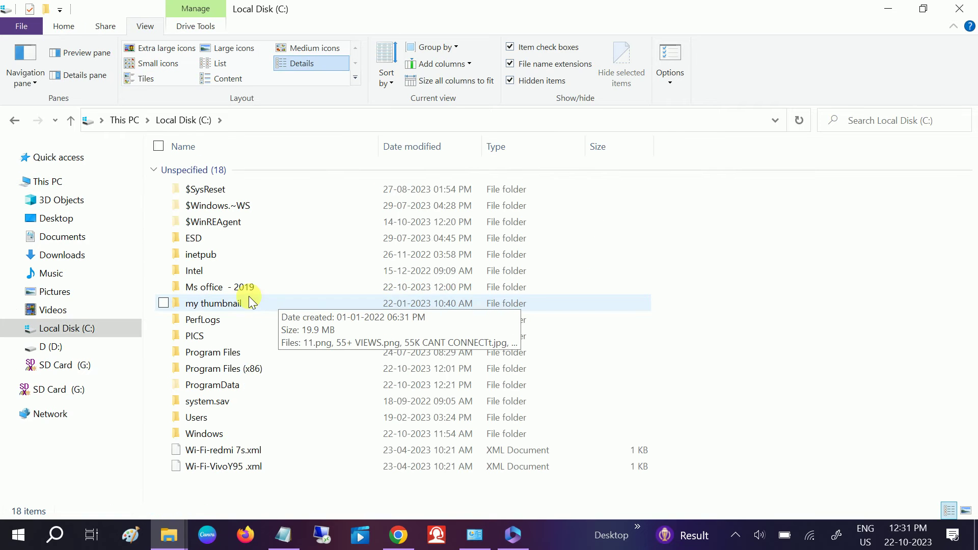
left_click(237, 358)
double_click(236, 358)
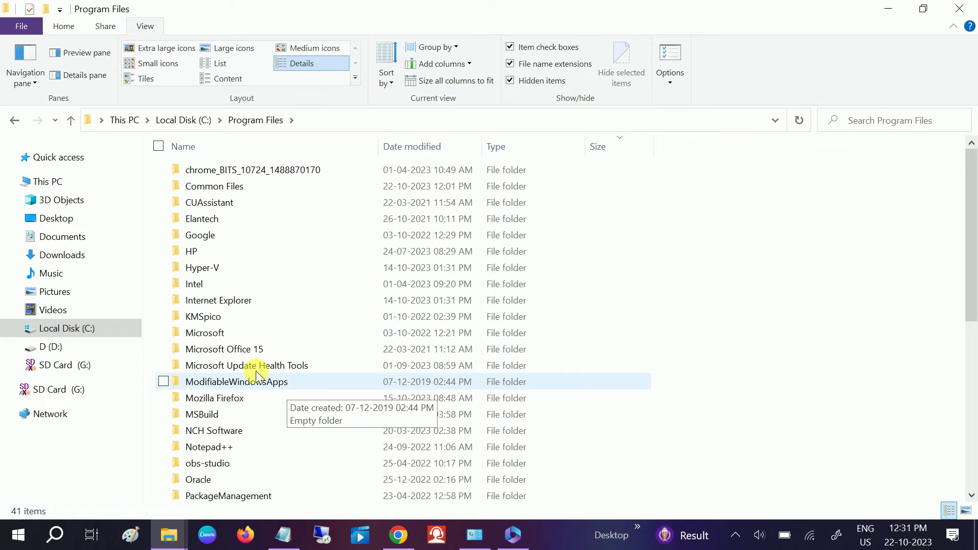
double_click(224, 340)
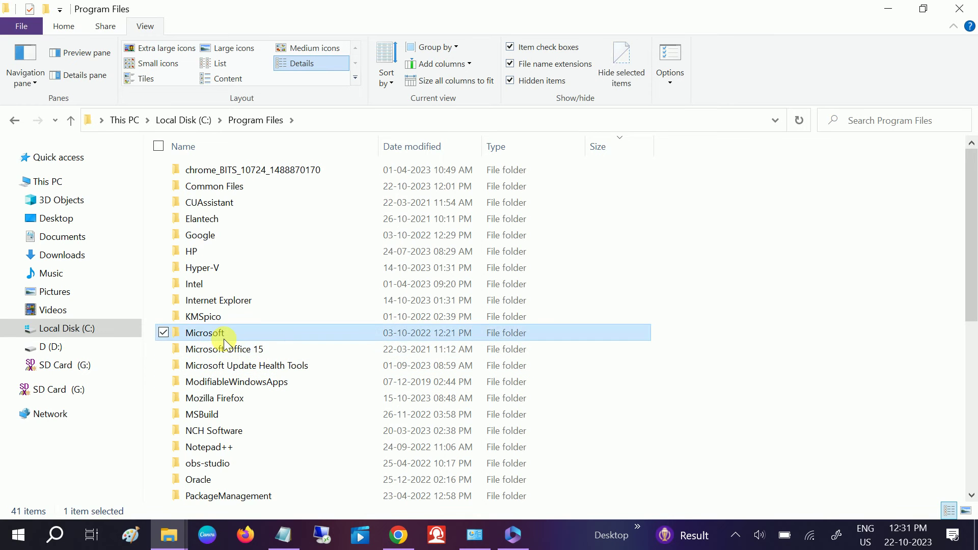
left_click(75, 125)
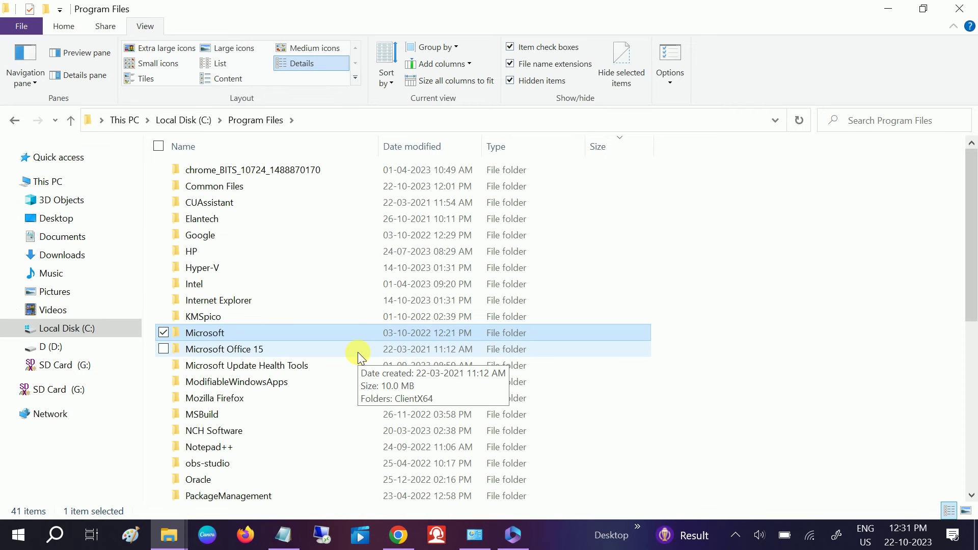
Step: Open the Microsoft Office 15 folder to inspect it, then return to Local Disk (C:)
key("Down")
key("Down")
key("Down")
key("Down")
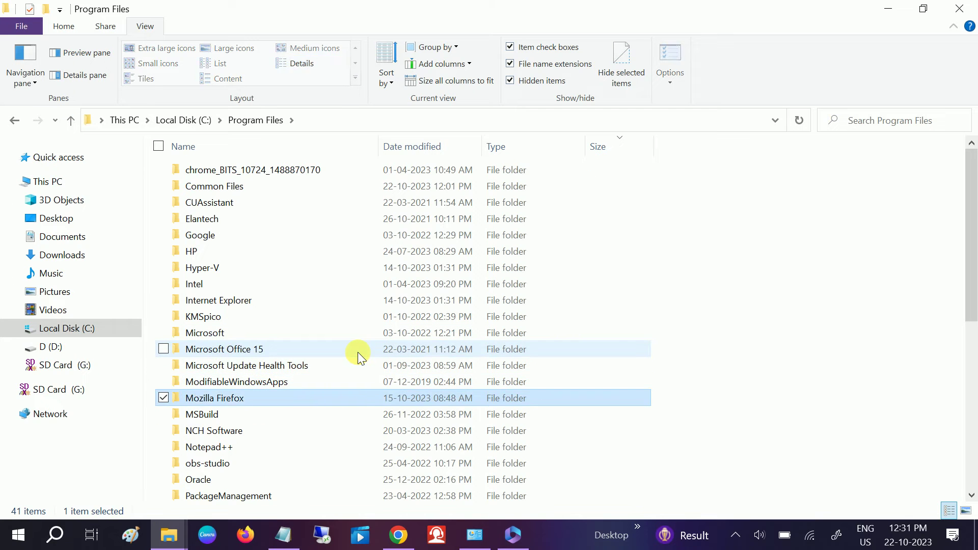
key("Down")
key("Up")
key("Up")
key("Up")
key("Up")
key("Down")
key("Down")
key("Down")
key("Down")
key("Down")
key("Down")
key("Down")
key("Down")
key("Up")
key("Down")
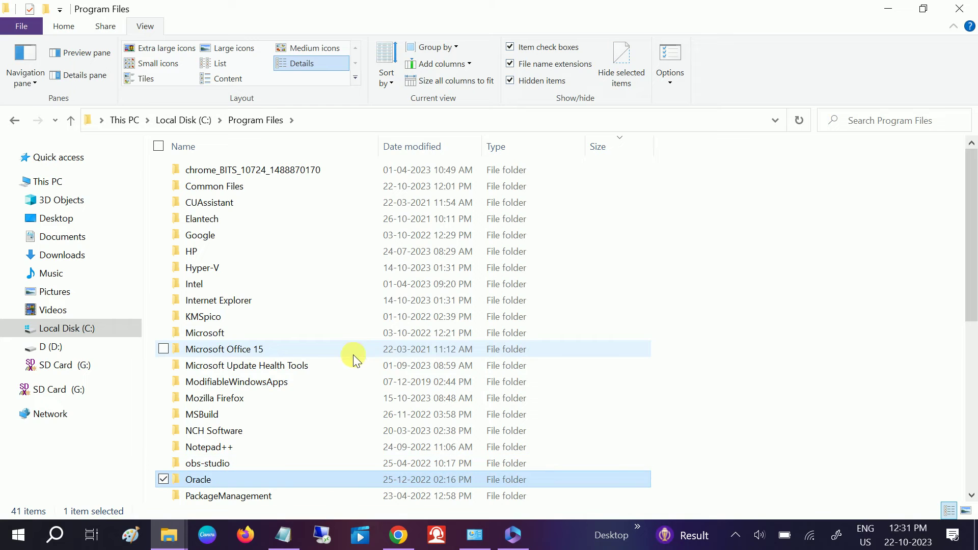
left_click(261, 353)
double_click(261, 353)
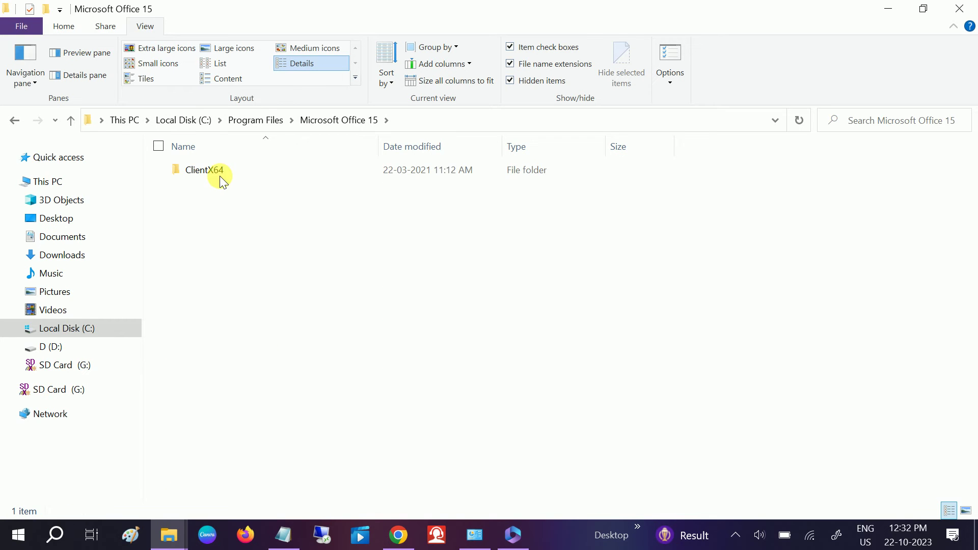
left_click(67, 124)
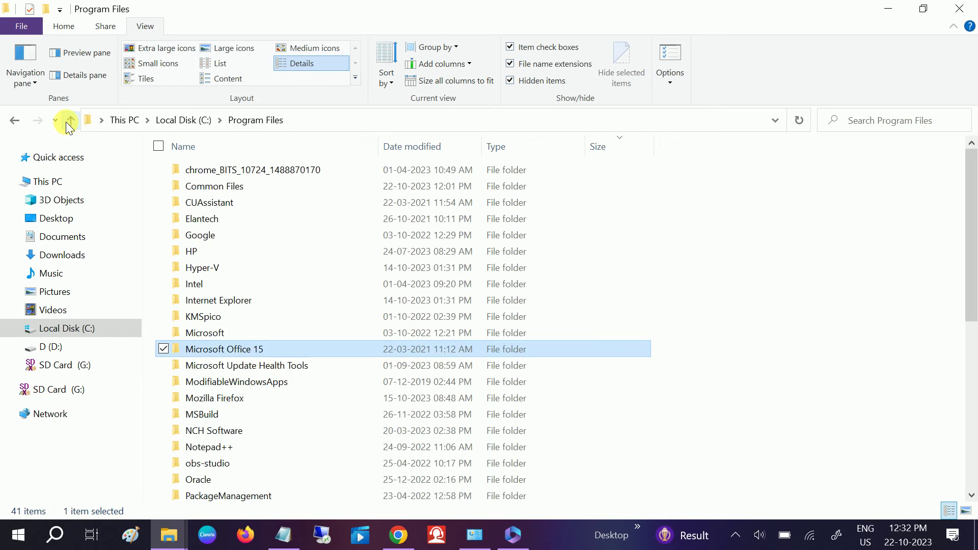
left_click(67, 124)
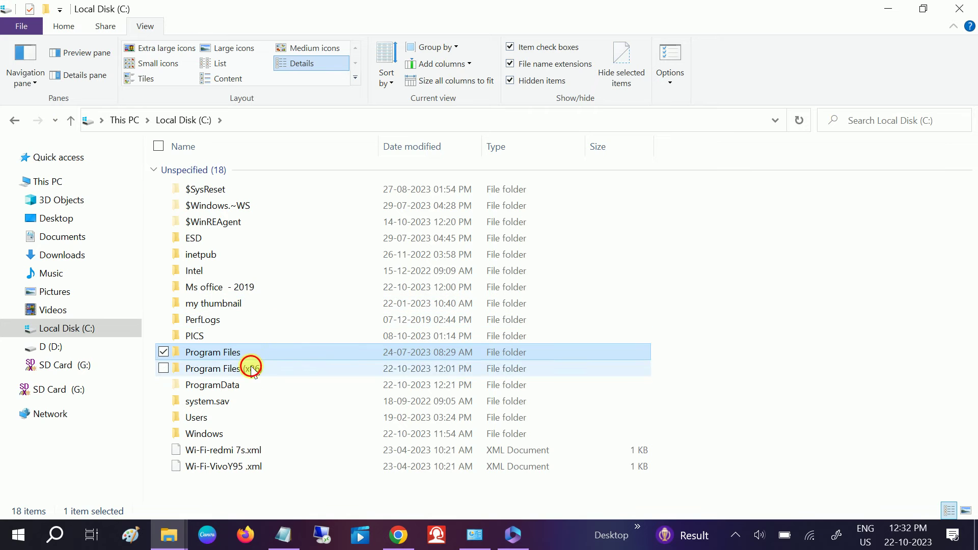
Step: Browse Program Files (x86) > Microsoft Office > Office16, then go back to Microsoft Office
double_click(251, 368)
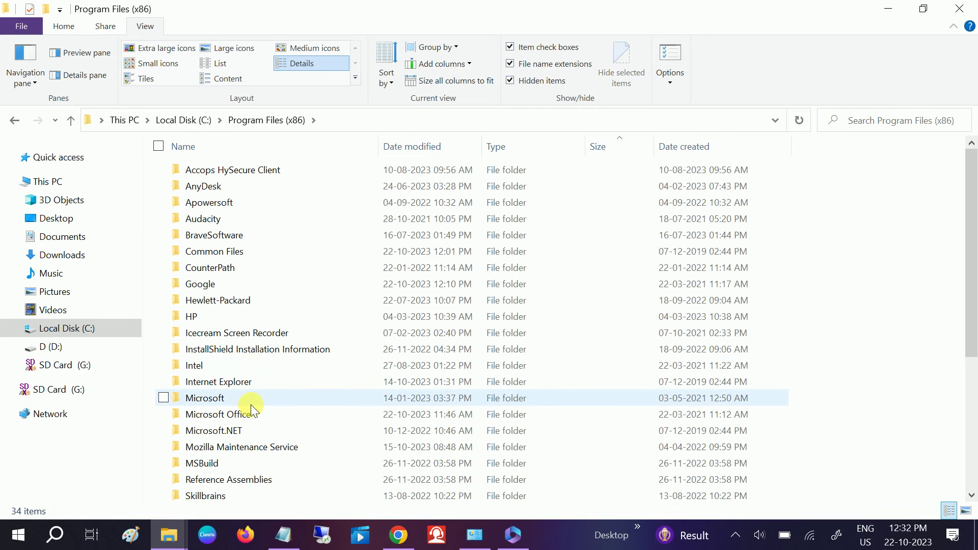
scroll(251, 411, "down", 3)
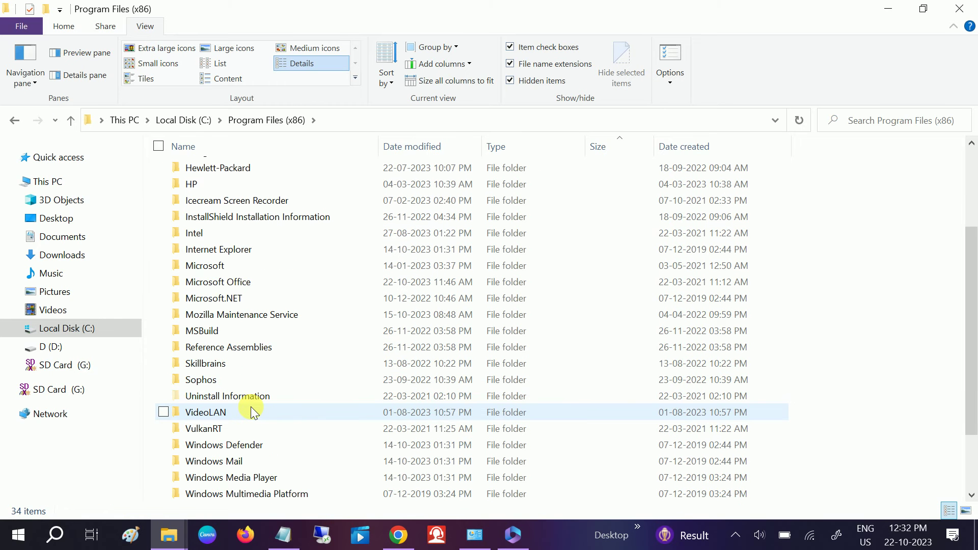
double_click(258, 280)
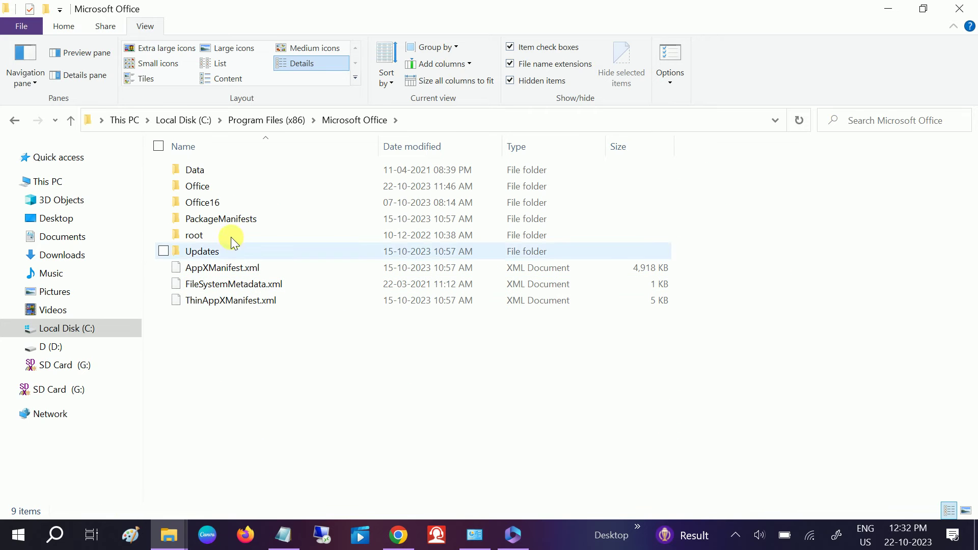
left_click(220, 209)
double_click(221, 209)
left_click(219, 203)
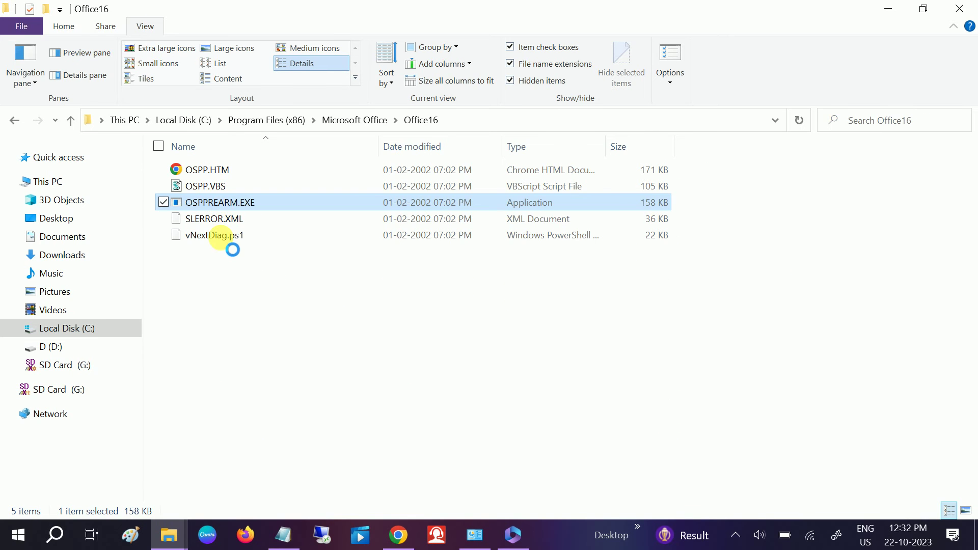
left_click(66, 126)
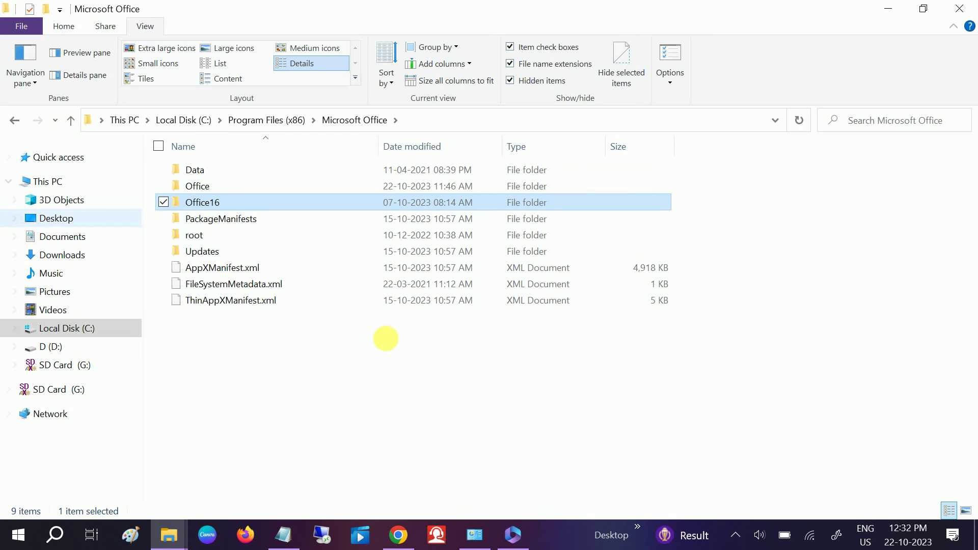
Step: Check the Office uninstall progress, then return to Program Files (x86) and right-click Microsoft Office
left_click(520, 533)
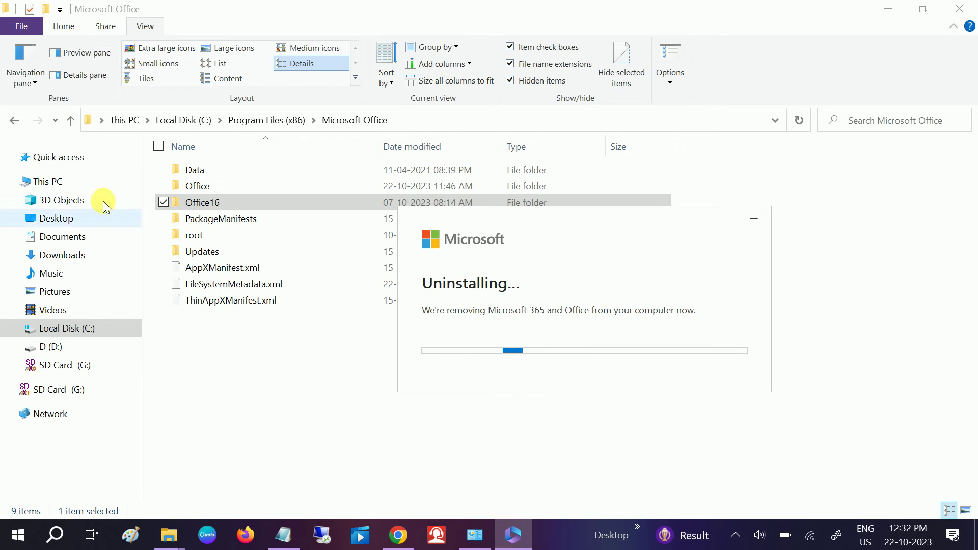
left_click(79, 128)
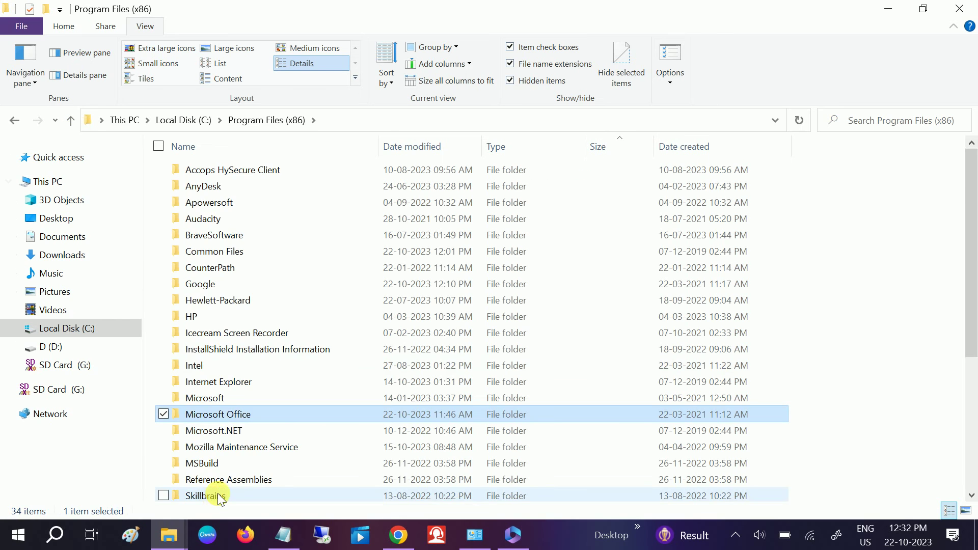
scroll(231, 445, "down", 3)
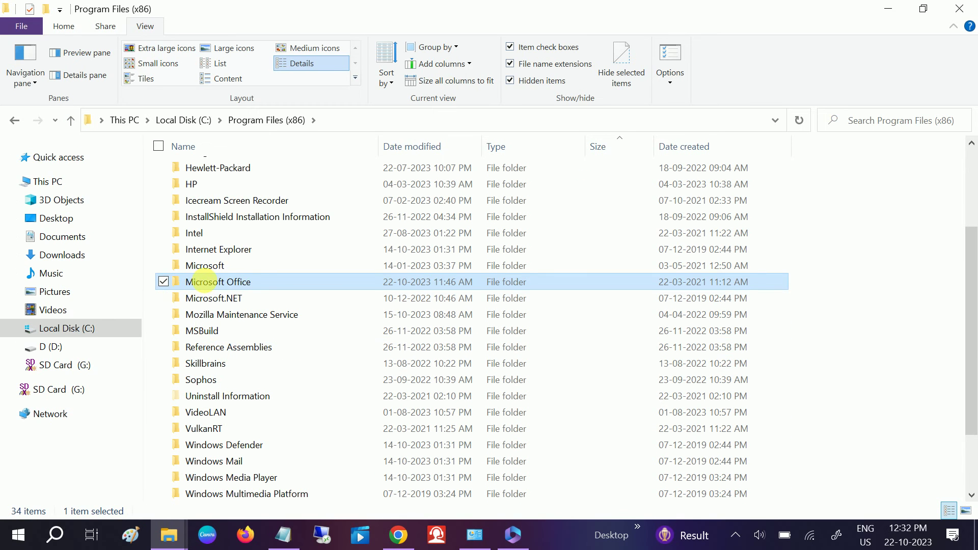
right_click(203, 281)
Step: Show Properties for the Microsoft Office folder, tallying up to 2.86 GB and 8,479 files
left_click(69, 509)
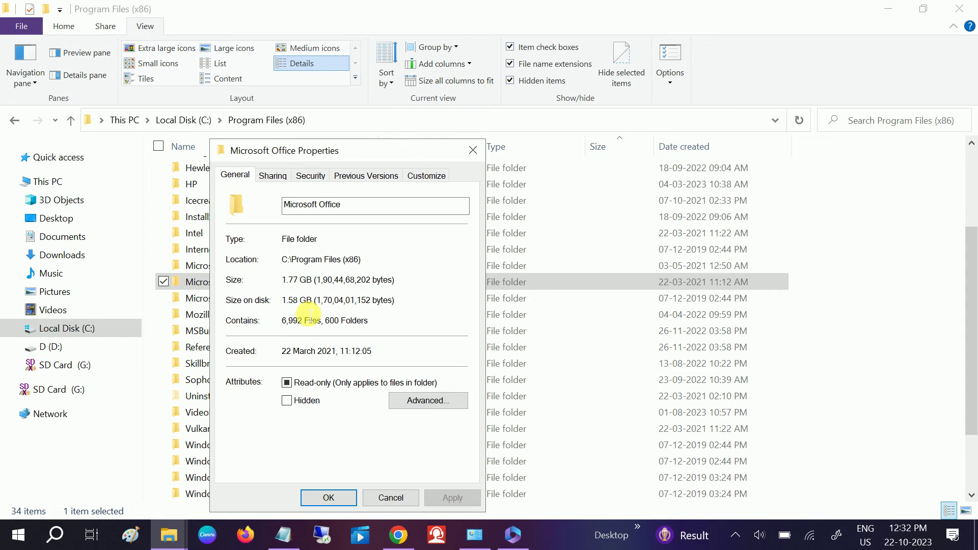
left_click_drag(553, 101, 552, 101)
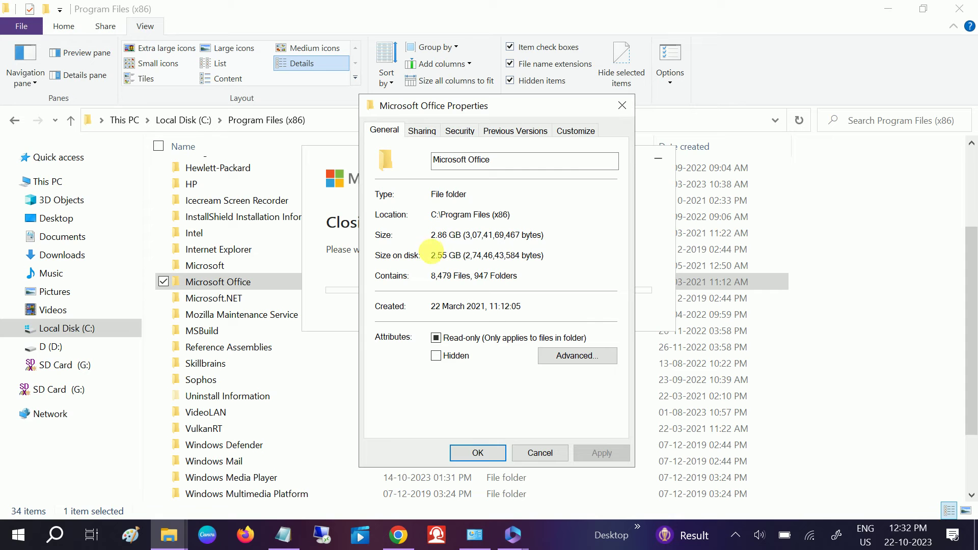
Step: Close Properties, look inside Microsoft Office and its Data folder, then return to Program Files (x86)
left_click(623, 105)
double_click(243, 279)
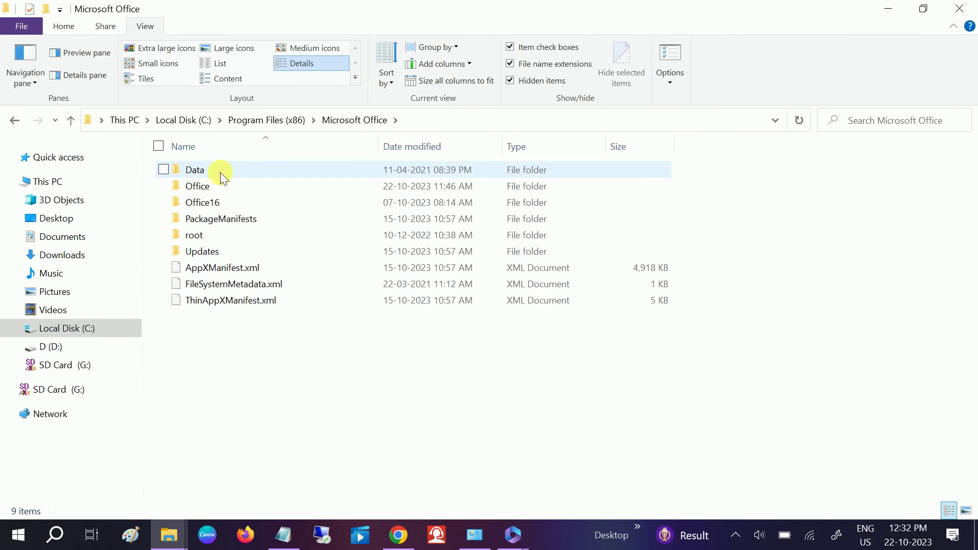
double_click(222, 174)
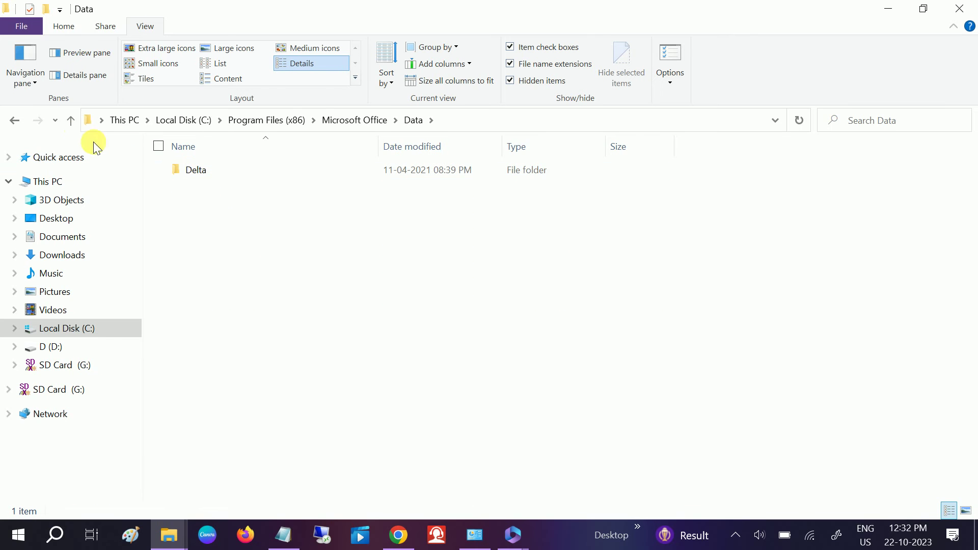
left_click(76, 127)
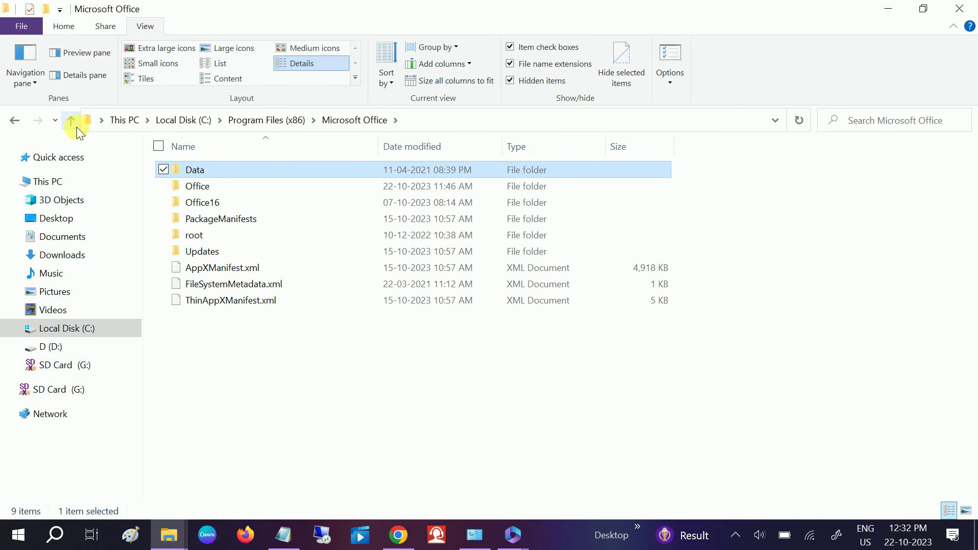
left_click(77, 127)
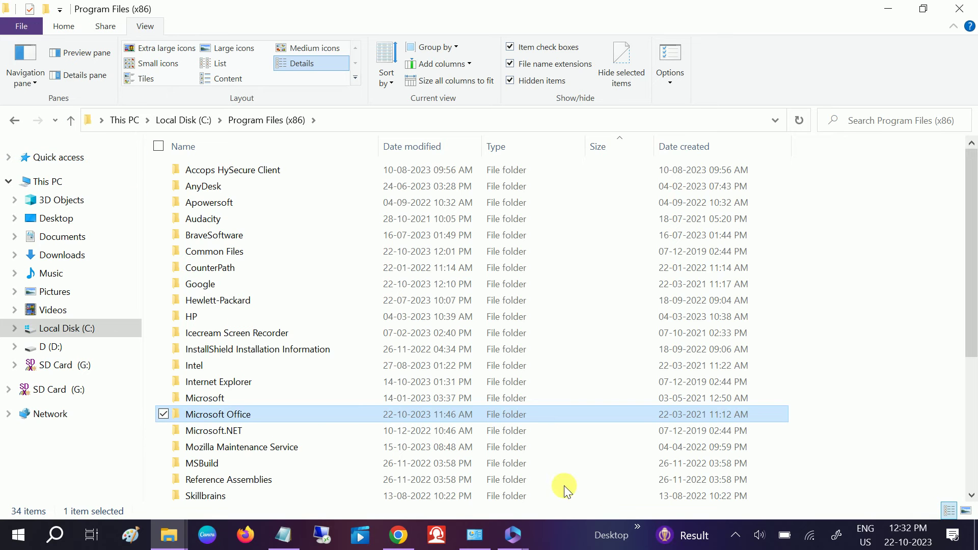
Step: Bring the Closing apps and Uninstalling windows forward and wait for 'Done uninstalling!'
mouse_move(512, 532)
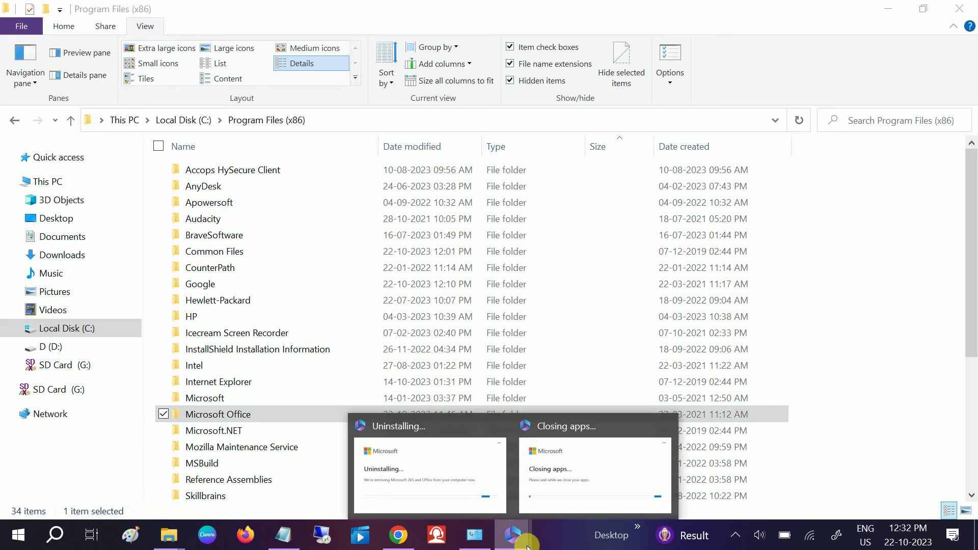
left_click(571, 476)
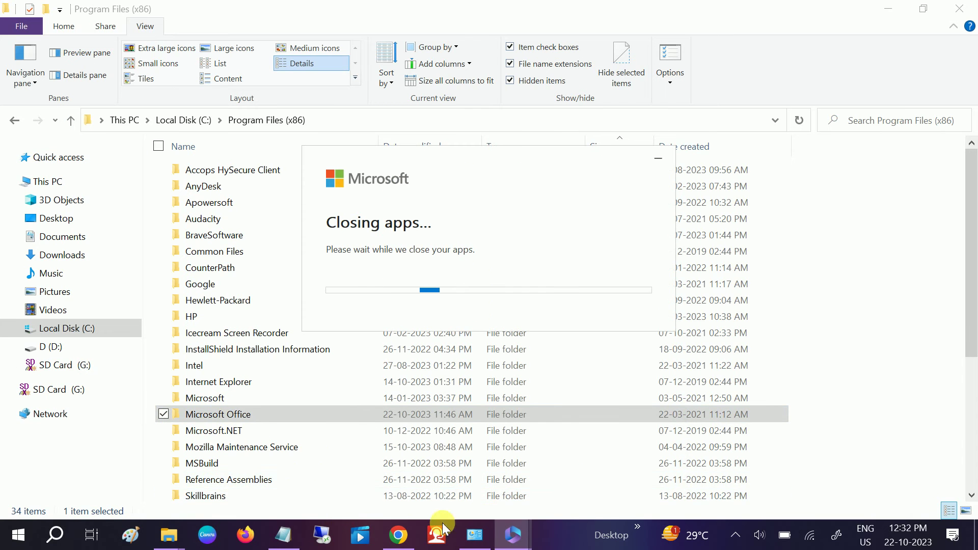
mouse_move(512, 534)
left_click(460, 493)
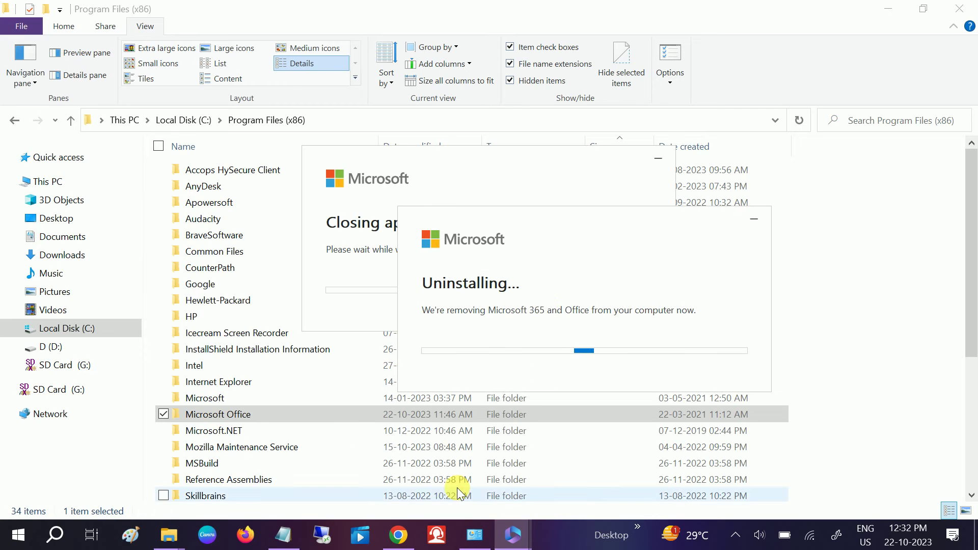
left_click_drag(578, 244, 505, 188)
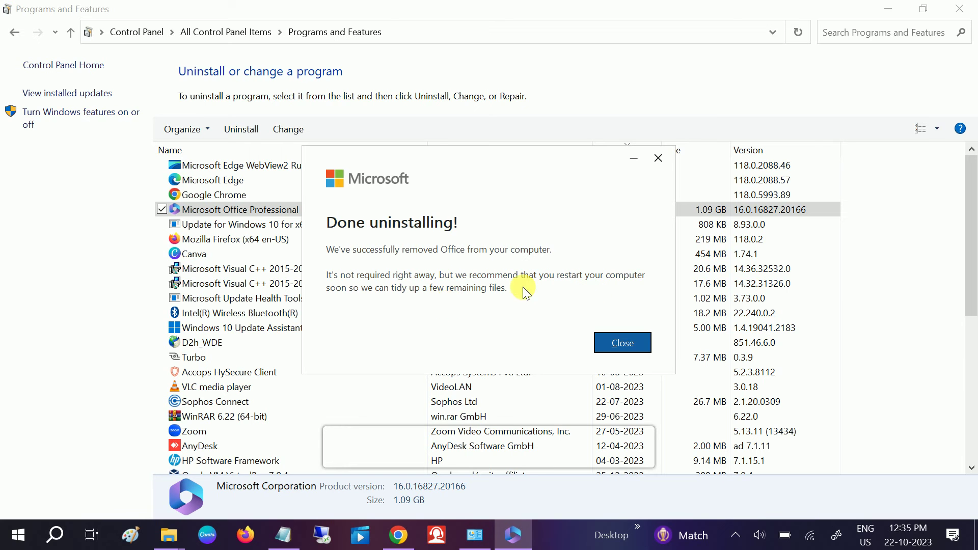
Step: Close the Done uninstalling message and refresh Programs and Features, now showing 39 programs
left_click(625, 342)
right_click(892, 330)
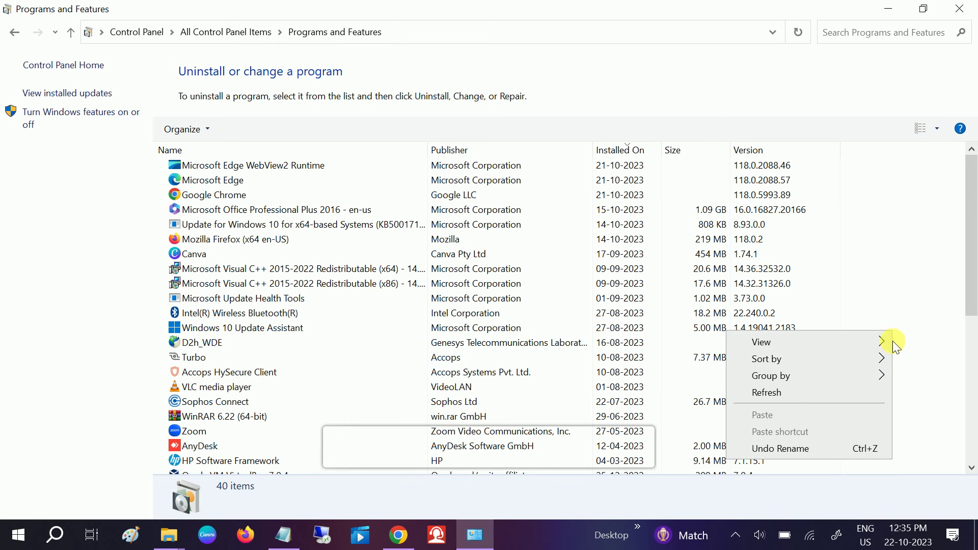
left_click(803, 392)
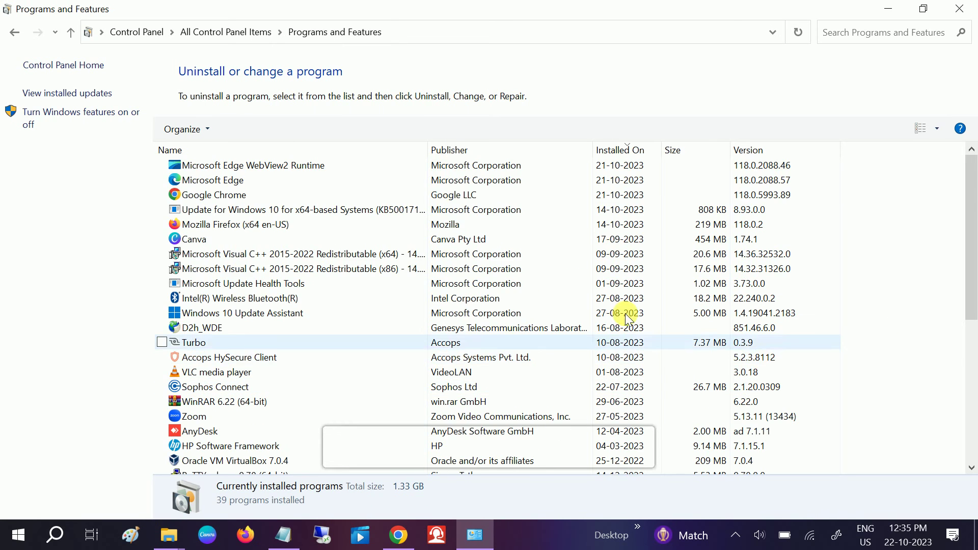
scroll(561, 306, "down", 6)
scroll(561, 318, "up", 6)
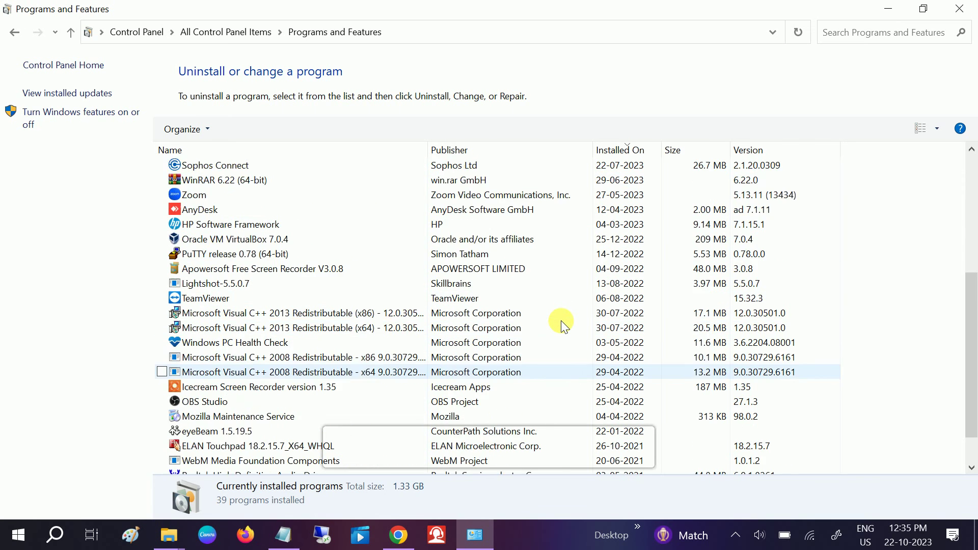
Step: Bring the Program Files (x86) window forward and refresh its listing
left_click(181, 536)
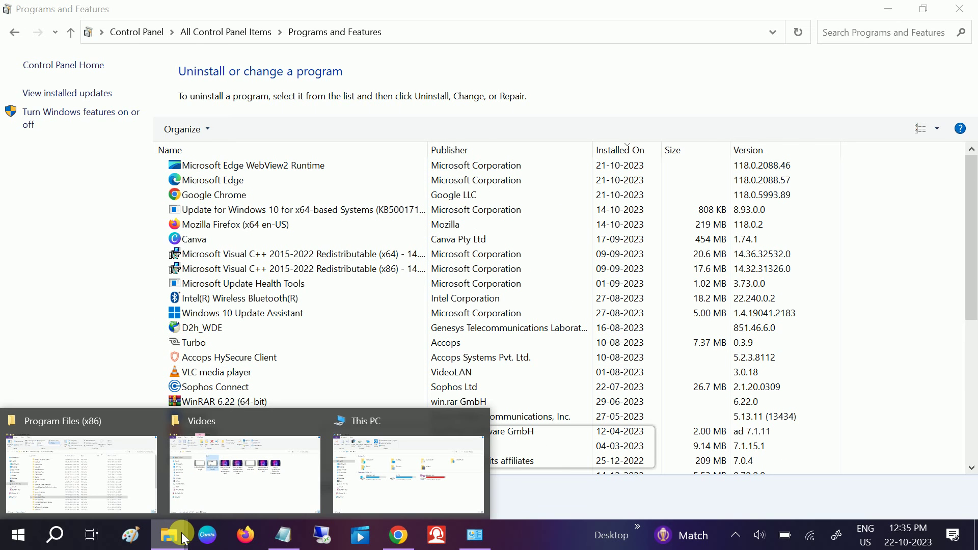
left_click(59, 460)
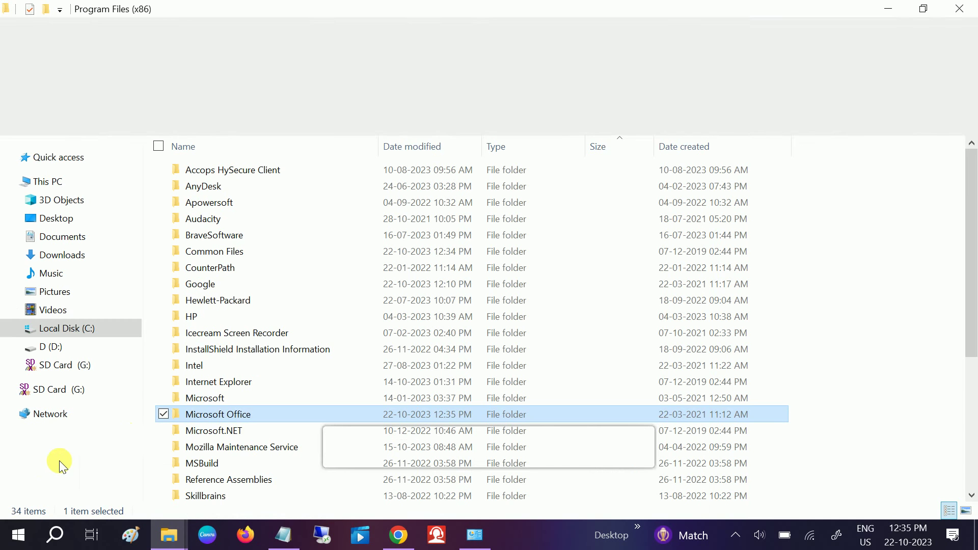
scroll(203, 392, "down", 2)
right_click(864, 233)
left_click(783, 294)
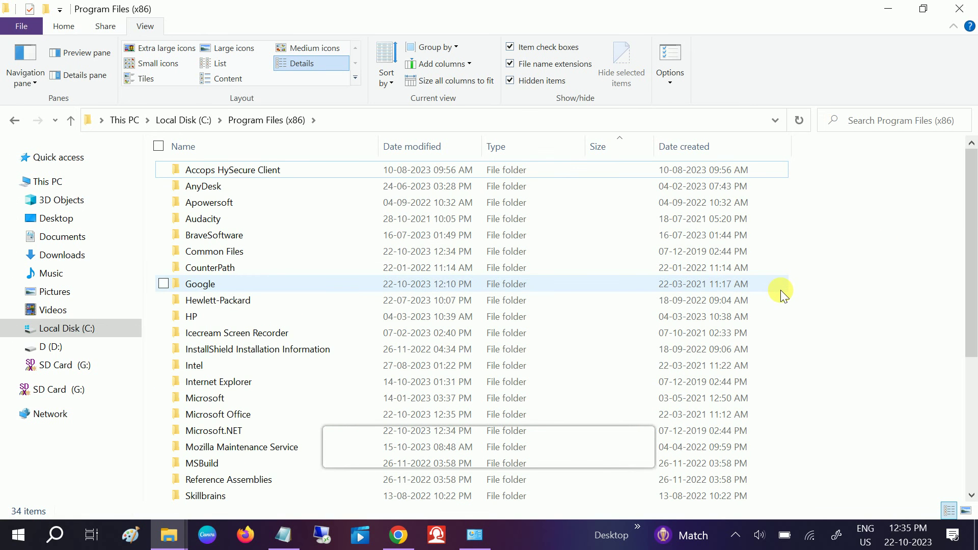
Step: Permanently delete the Microsoft Office folder with Shift+Delete, granting administrator permission
scroll(253, 367, "down", 4)
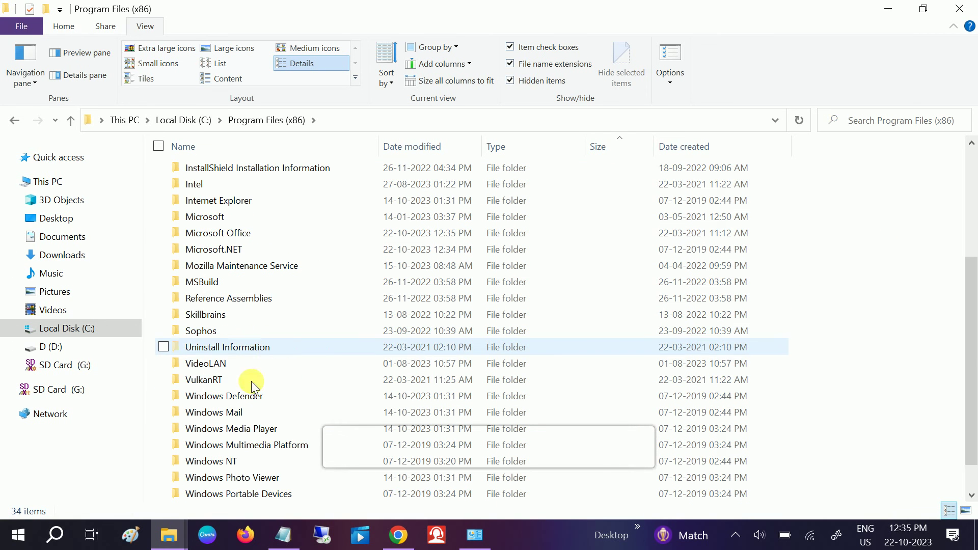
left_click(225, 237)
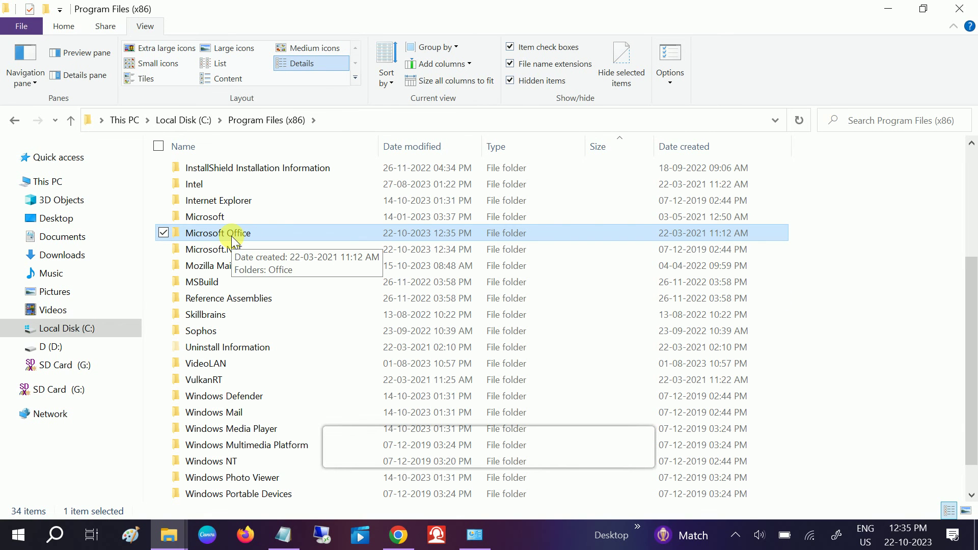
key("shift+Delete")
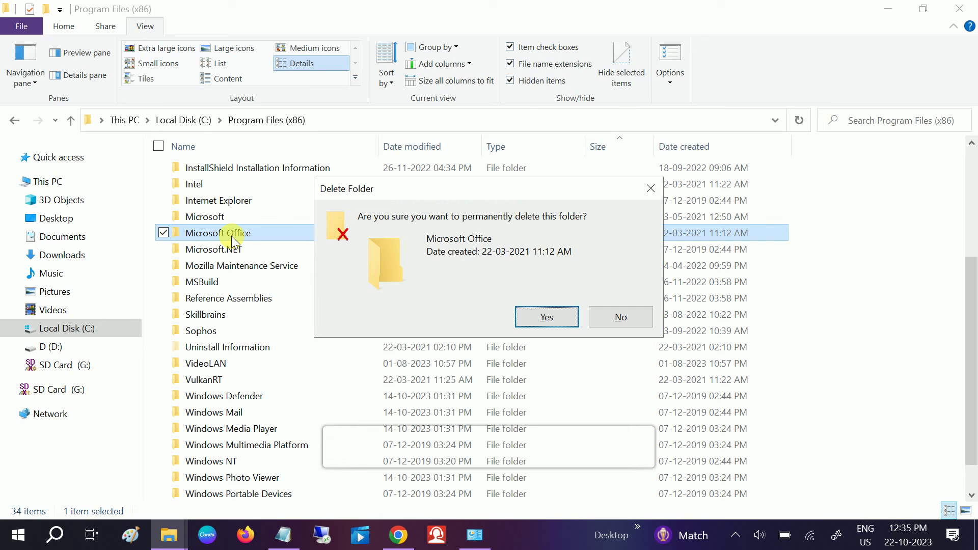
key("Return")
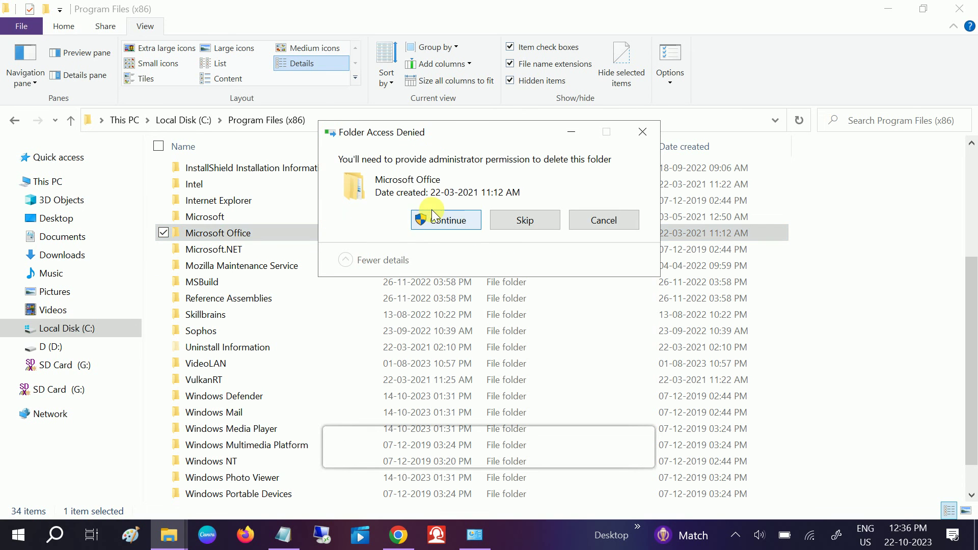
left_click(432, 218)
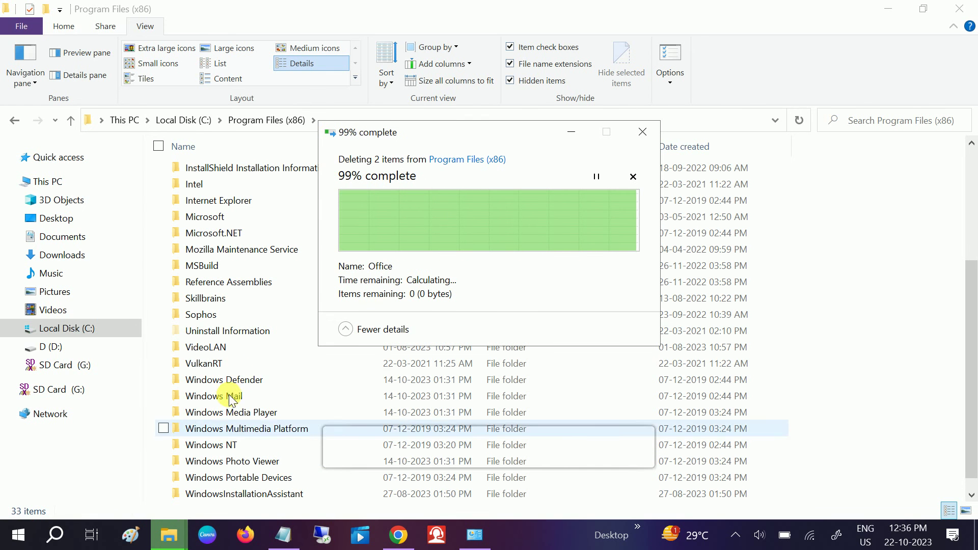
Step: Refresh the listing, confirm Microsoft Office is gone among the M folders, and close File Explorer
right_click(865, 252)
left_click(789, 314)
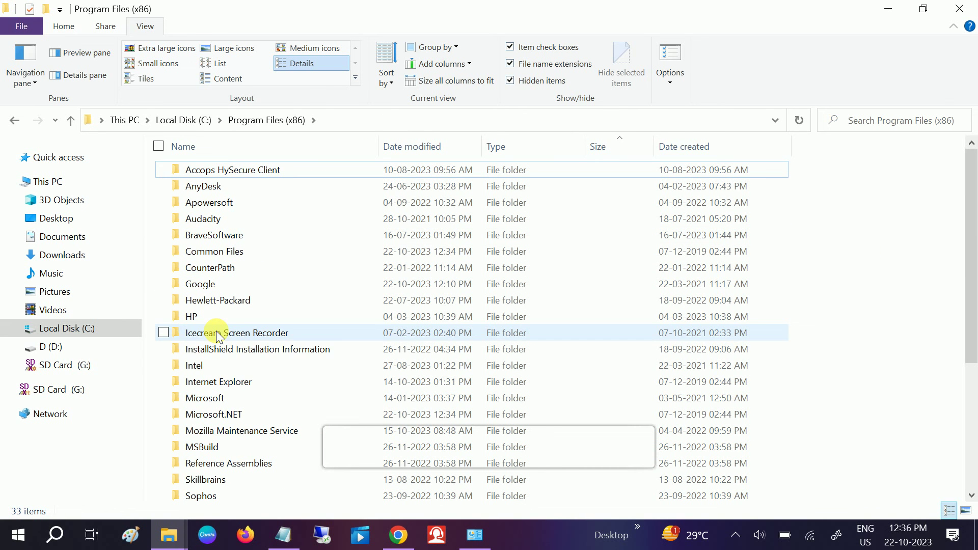
left_click(216, 333)
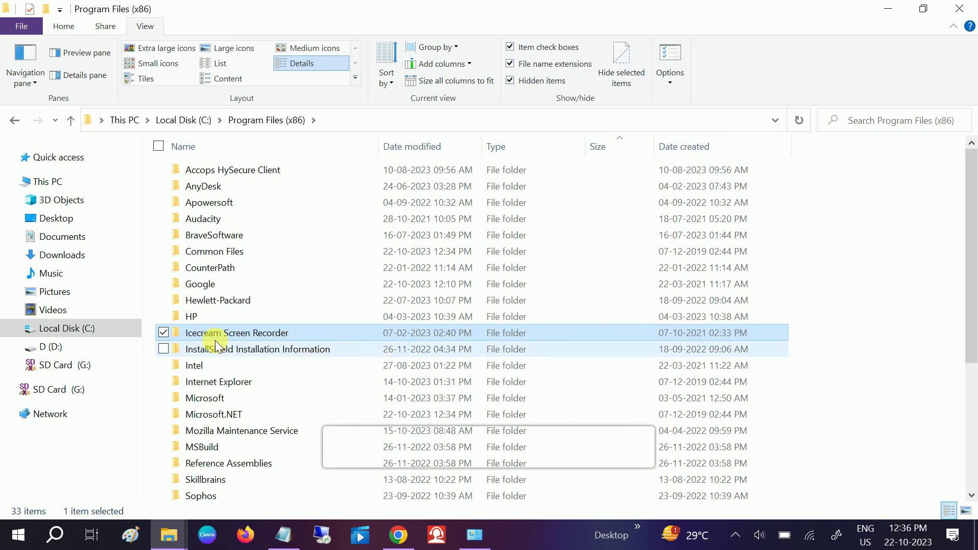
scroll(216, 346, "down", 2)
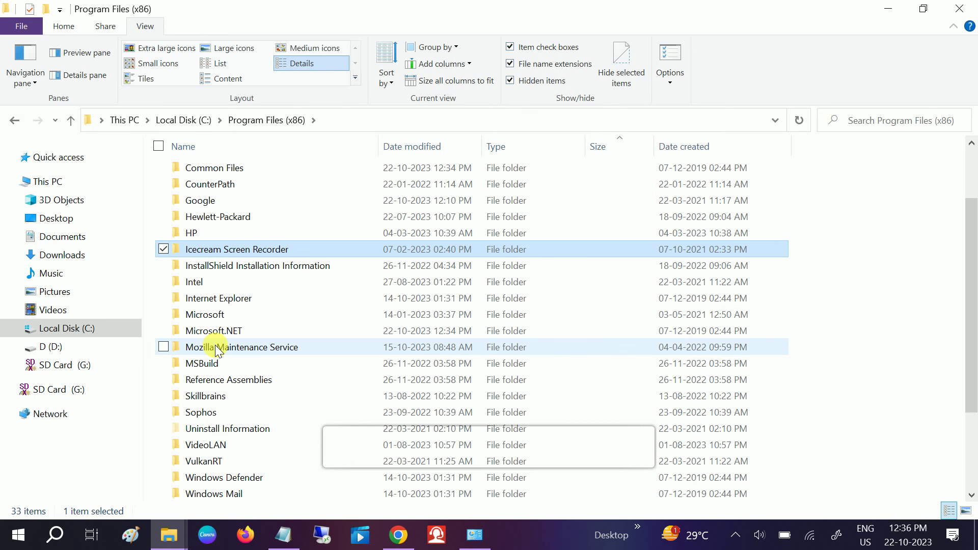
scroll(214, 334, "down", 2)
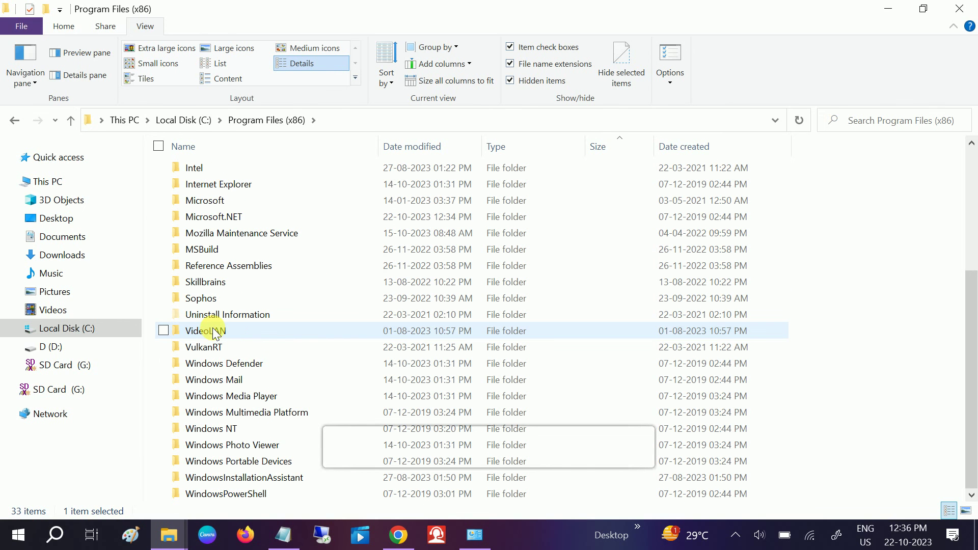
key("m")
key("m")
key("m")
key("m")
key("m")
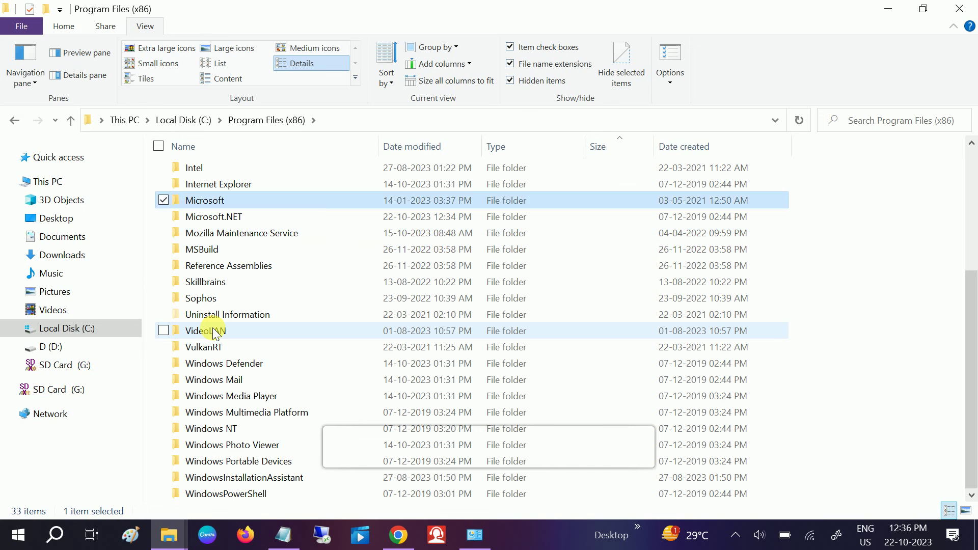
key("m")
key("m")
key("m")
key("m")
key("m")
key("m")
key("m")
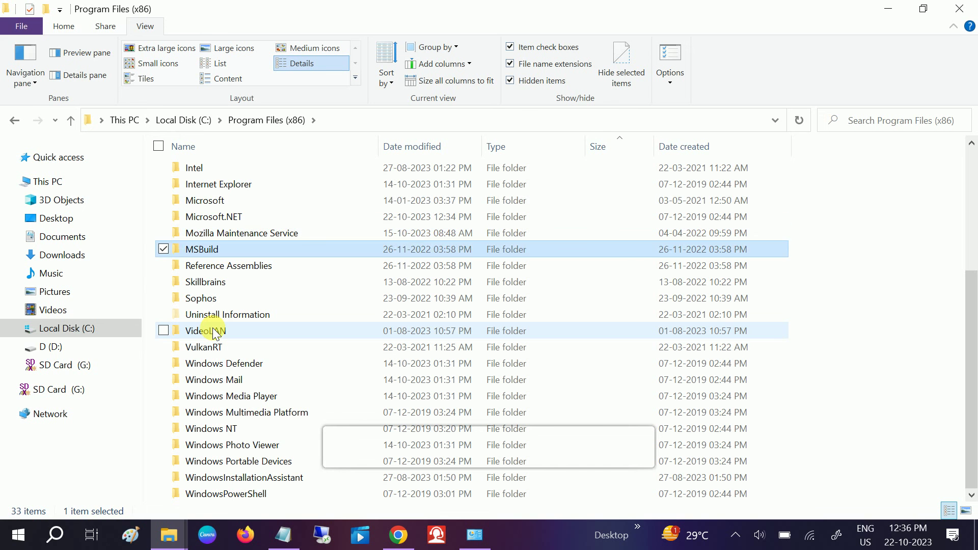
left_click(955, 9)
Step: Close Programs and Features, reveal Restart in the Start menu's Power options, then dismiss Start
left_click(956, 8)
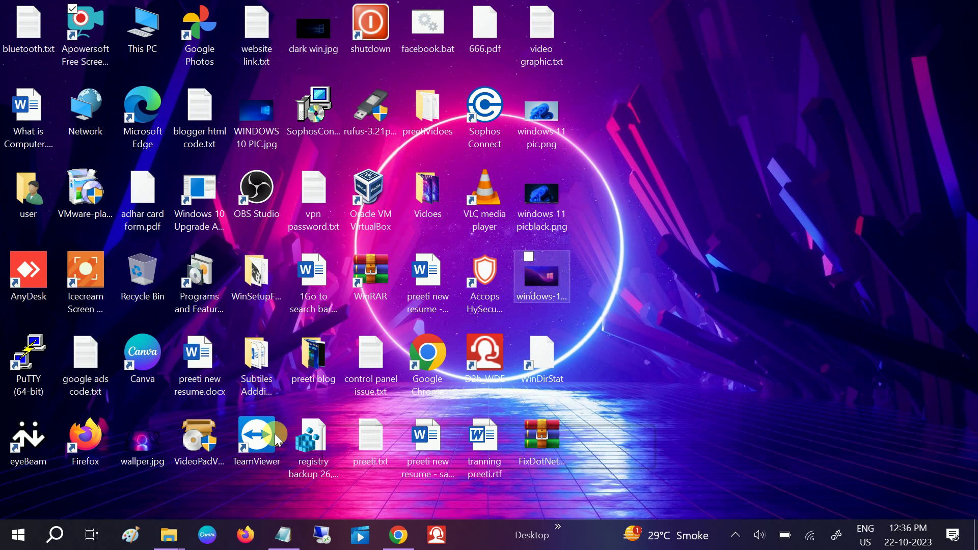
left_click(17, 533)
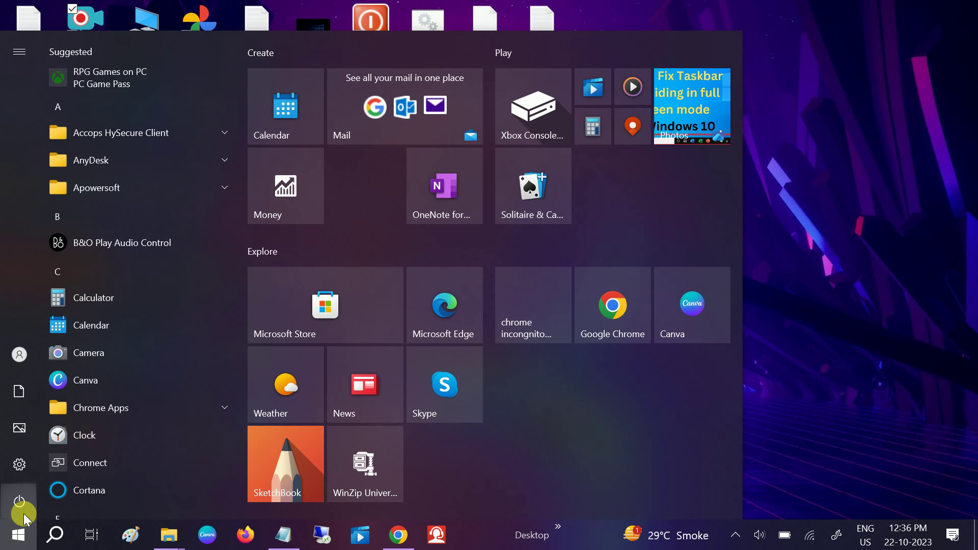
left_click(20, 512)
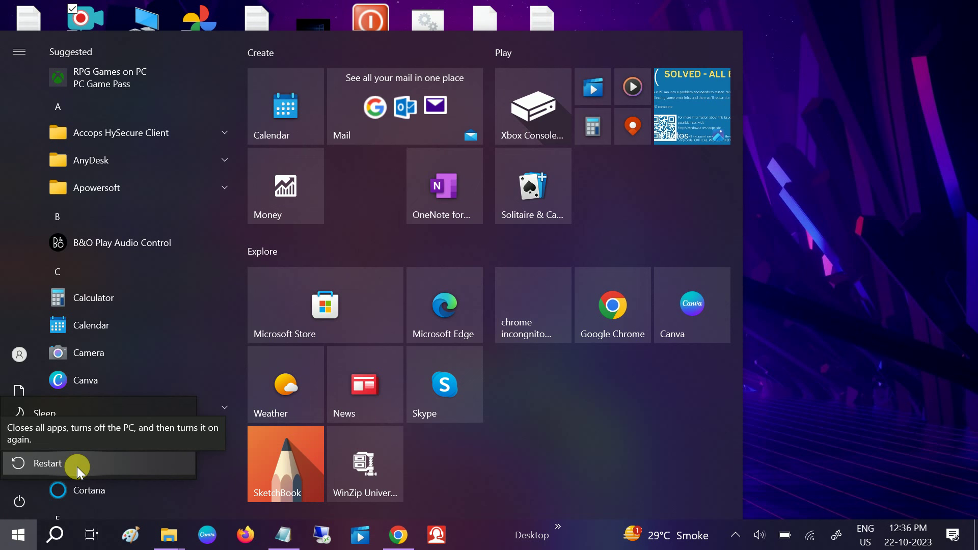
key("Escape")
left_click(830, 166)
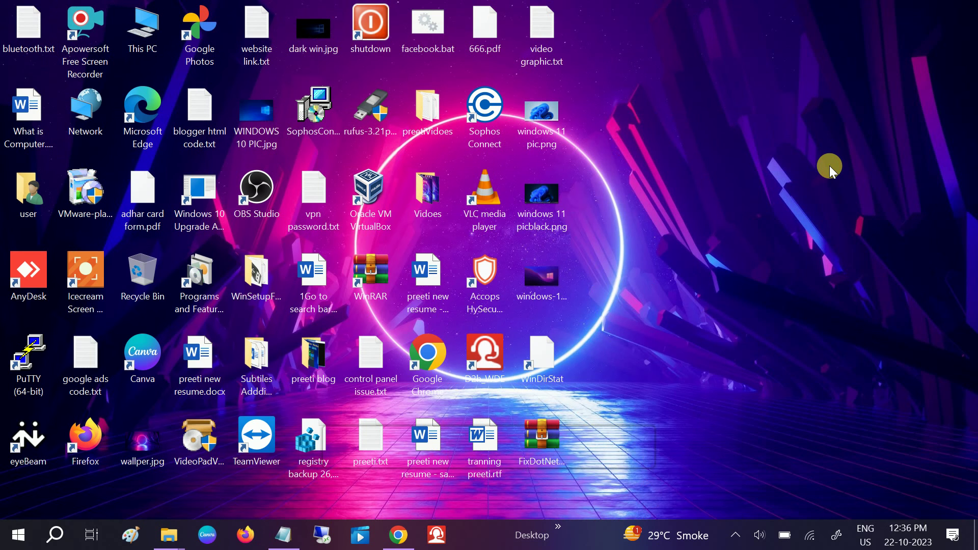